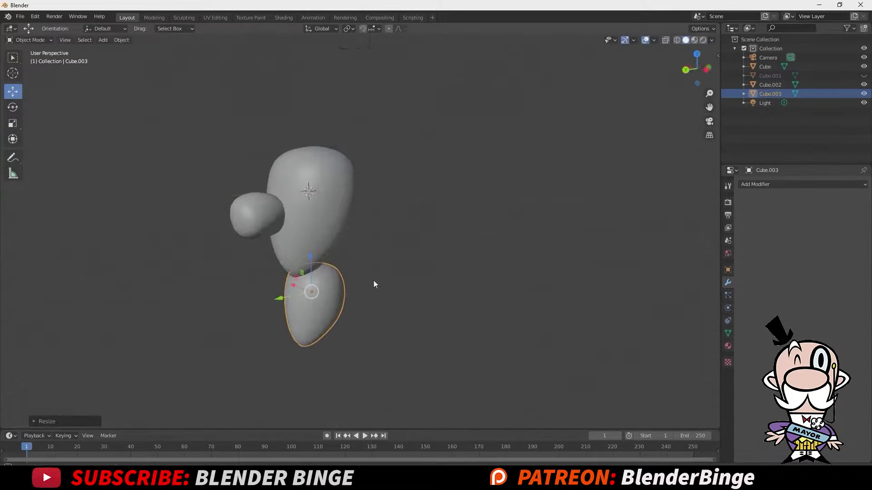
# Orbit to a frontal view of the head to work on the nose
pyautogui.moveTo(335, 304); pyautogui.dragTo(387, 272, button='middle')
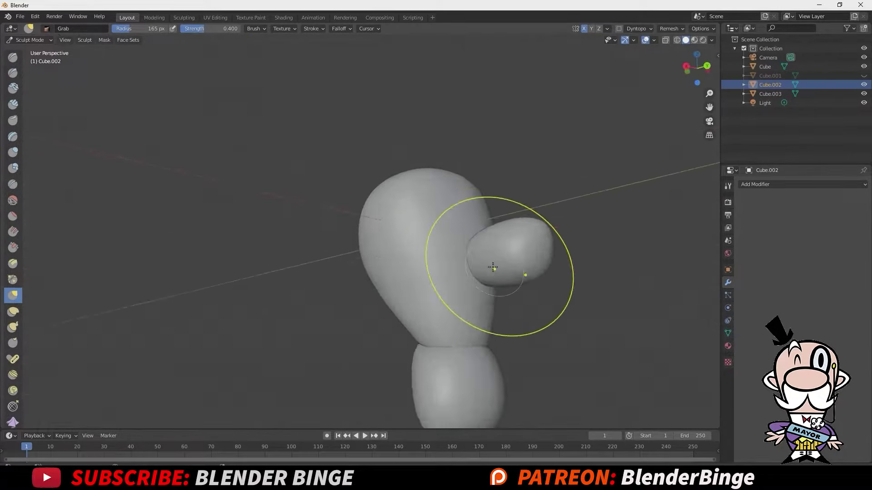
pyautogui.moveTo(547, 271)
pyautogui.mouseDown(button='middle')
pyautogui.moveTo(481, 342)
pyautogui.moveTo(564, 304)
pyautogui.moveTo(381, 270)
pyautogui.mouseUp(button='middle')
pyautogui.hotkey('alt', 'q')
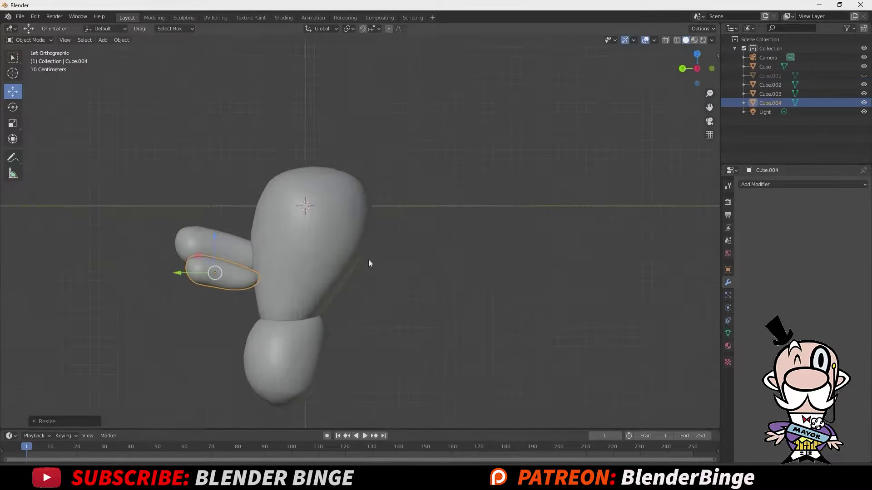
# Orbit and zoom around the mustache sculpt, viewing it from the front and both sides
pyautogui.moveTo(235, 255)
pyautogui.mouseDown(button='middle')
pyautogui.moveTo(366, 228)
pyautogui.moveTo(373, 196)
pyautogui.moveTo(318, 236)
pyautogui.moveTo(300, 277)
pyautogui.moveTo(260, 247)
pyautogui.moveTo(292, 185)
pyautogui.moveTo(261, 253)
pyautogui.moveTo(262, 244)
pyautogui.mouseUp(button='middle')
pyautogui.scroll(3, 263, 253)
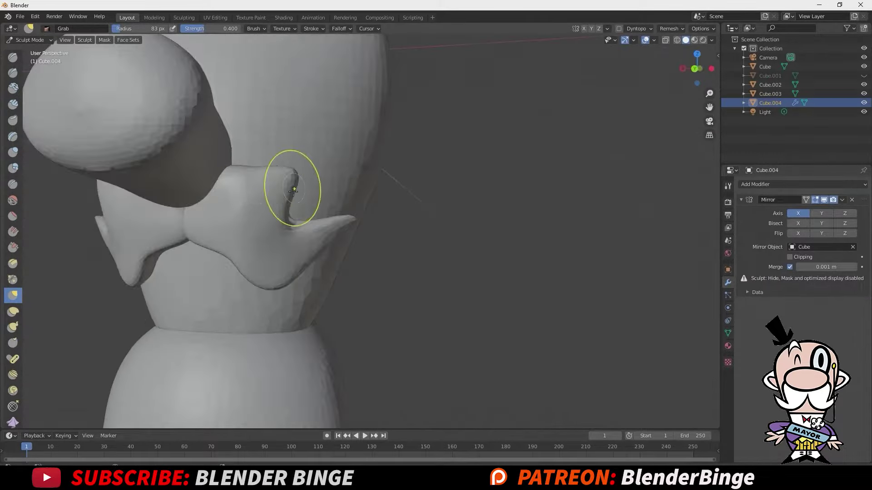
pyautogui.moveTo(525, 166)
pyautogui.mouseDown(button='middle')
pyautogui.moveTo(335, 204)
pyautogui.moveTo(333, 126)
pyautogui.mouseUp(button='middle')
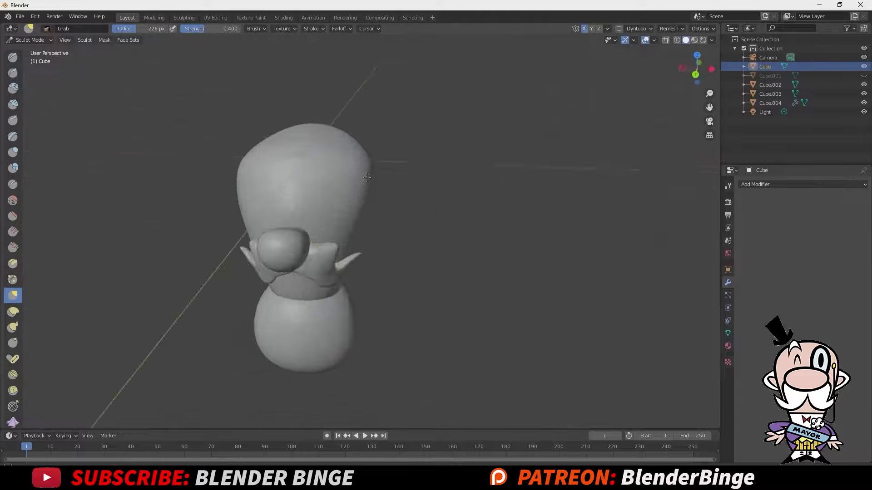
pyautogui.moveTo(375, 264); pyautogui.dragTo(459, 345, button='middle')
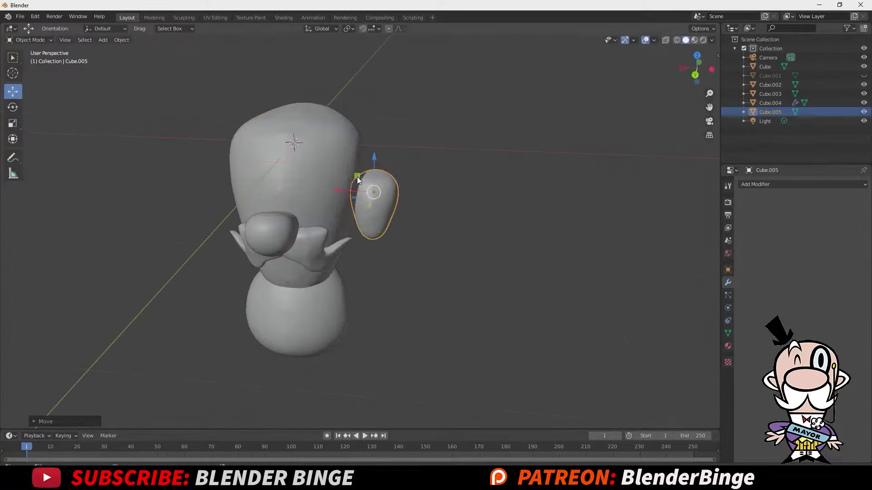
# Scale the ear blob down, mirror it across Cube, and start sculpting it
pyautogui.press('s')
pyautogui.click(243, 89)
pyautogui.hotkey('ctrl', 'Tab')
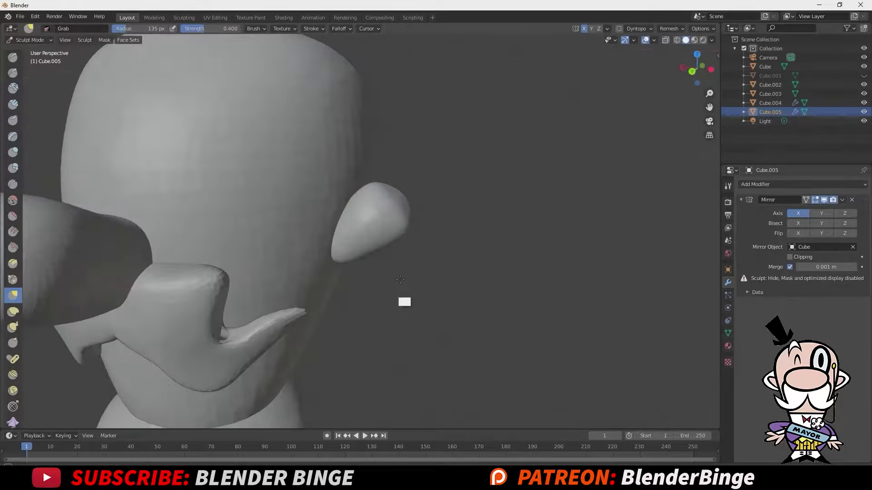
pyautogui.moveTo(271, 255)
pyautogui.mouseDown(button='middle')
pyautogui.moveTo(207, 208)
pyautogui.moveTo(347, 225)
pyautogui.mouseUp(button='middle')
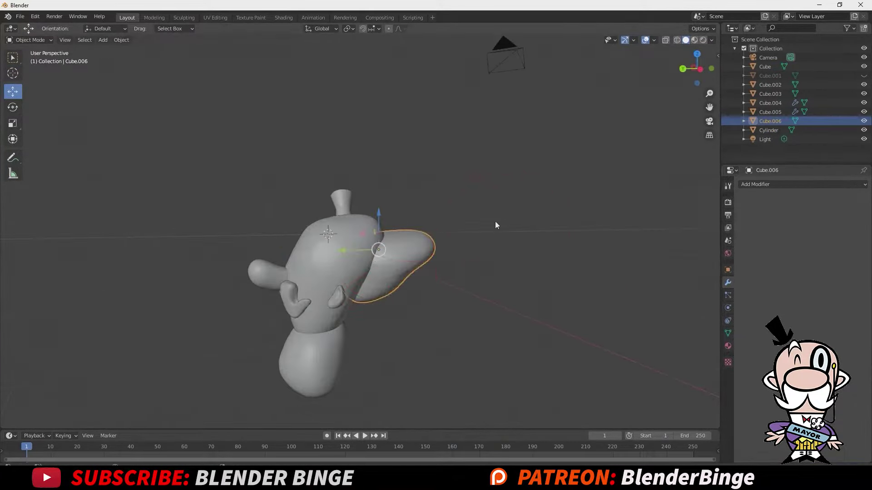
# Orbit onto the mustache and adjust the remesh voxel size
pyautogui.moveTo(442, 291)
pyautogui.mouseDown(button='middle')
pyautogui.moveTo(328, 291)
pyautogui.moveTo(345, 288)
pyautogui.moveTo(361, 253)
pyautogui.moveTo(405, 257)
pyautogui.moveTo(366, 220)
pyautogui.moveTo(502, 253)
pyautogui.moveTo(431, 281)
pyautogui.moveTo(345, 200)
pyautogui.mouseUp(button='middle')
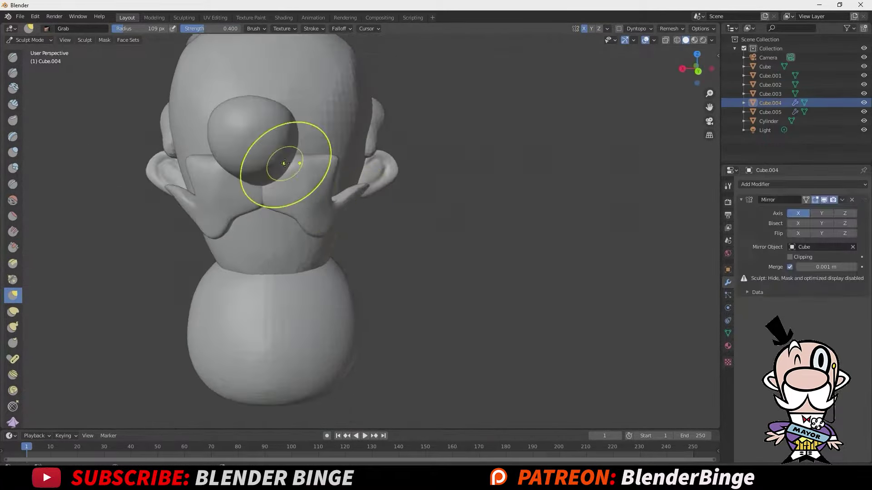
pyautogui.scroll(3, 253, 161)
pyautogui.moveTo(253, 162)
pyautogui.mouseDown(button='middle')
pyautogui.moveTo(210, 181)
pyautogui.moveTo(155, 131)
pyautogui.moveTo(216, 130)
pyautogui.mouseUp(button='middle')
pyautogui.press('r')
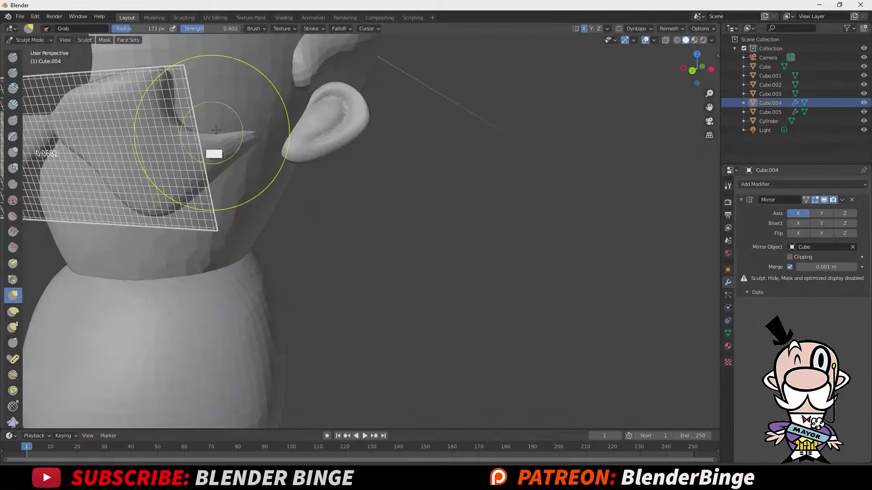
pyautogui.moveTo(179, 187)
pyautogui.mouseDown(button='middle')
pyautogui.moveTo(273, 140)
pyautogui.moveTo(402, 234)
pyautogui.moveTo(350, 176)
pyautogui.mouseUp(button='middle')
pyautogui.scroll(3, 350, 175)
pyautogui.scroll(-6, 374, 251)
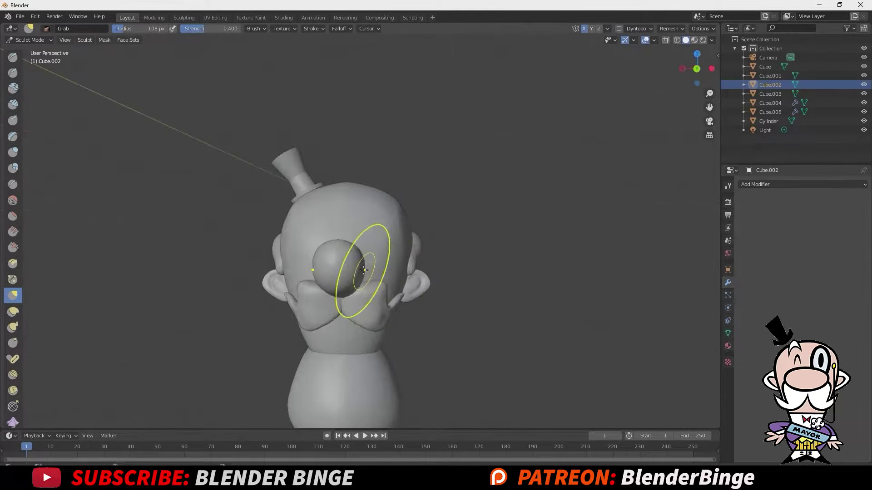
# Orbit to a front view of the head and switch to the Grab brush
pyautogui.moveTo(363, 271); pyautogui.dragTo(378, 296, button='middle')
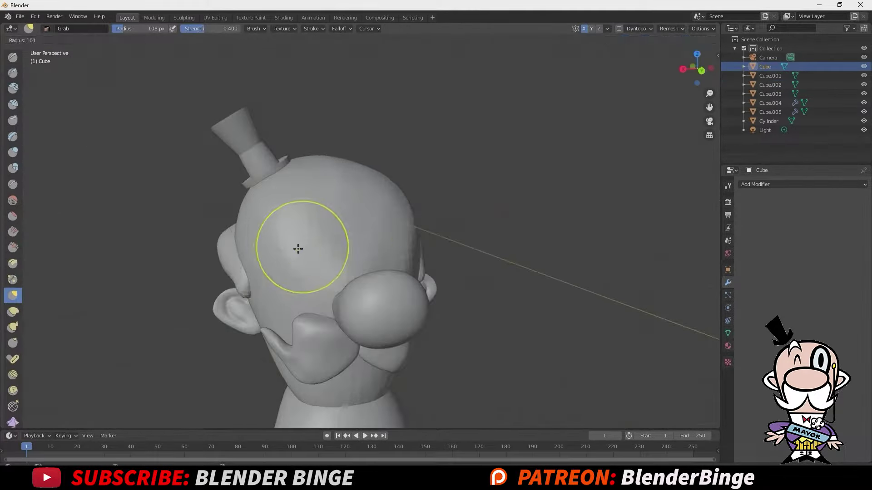
pyautogui.moveTo(301, 223)
pyautogui.mouseDown(button='middle')
pyautogui.moveTo(389, 259)
pyautogui.moveTo(384, 330)
pyautogui.moveTo(351, 255)
pyautogui.moveTo(438, 200)
pyautogui.moveTo(361, 292)
pyautogui.mouseUp(button='middle')
pyautogui.press('g')
pyautogui.scroll(-5, 361, 292)
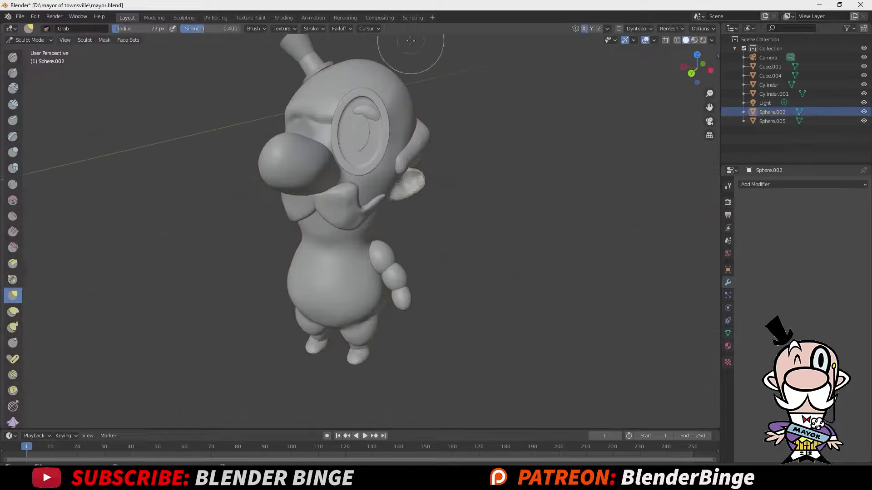
# Zoom out on the character while modelling the body, arms and legs
pyautogui.scroll(-3, 367, 329)
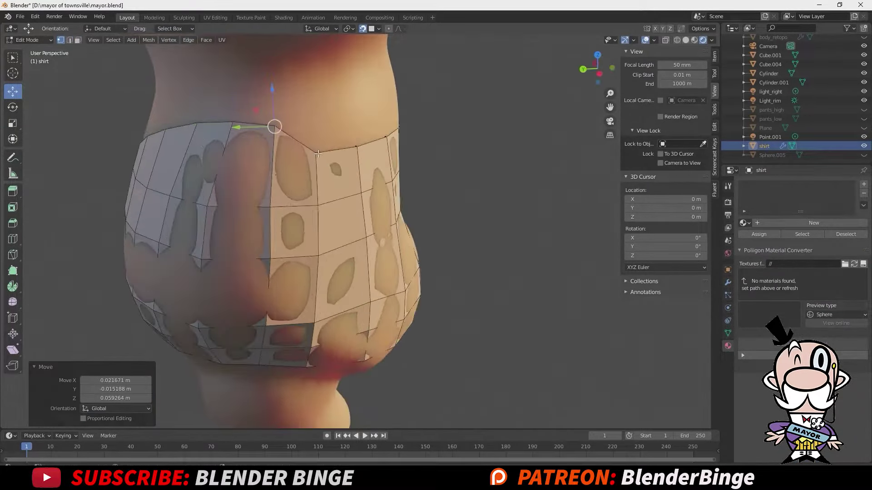
# Move the selected shirt vertices to reshape the shirt around the torso
pyautogui.moveTo(290, 301); pyautogui.dragTo(317, 268, button='middle')
pyautogui.press('g')
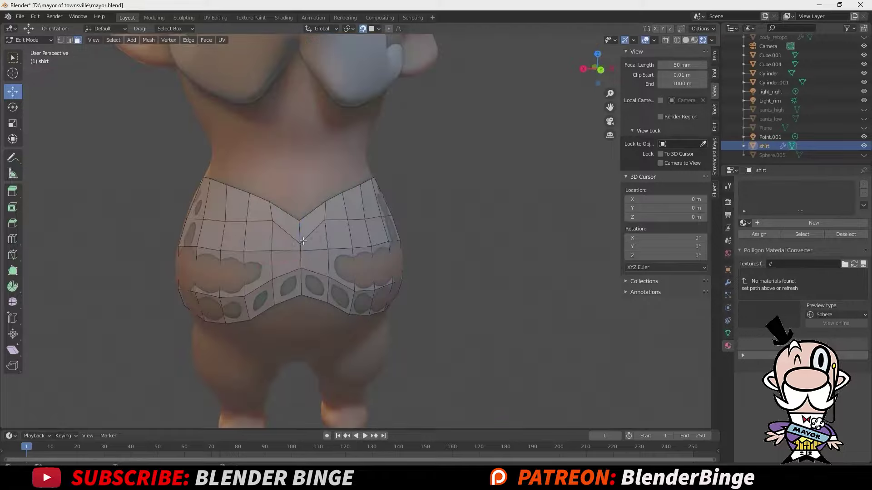
pyautogui.click(334, 203)
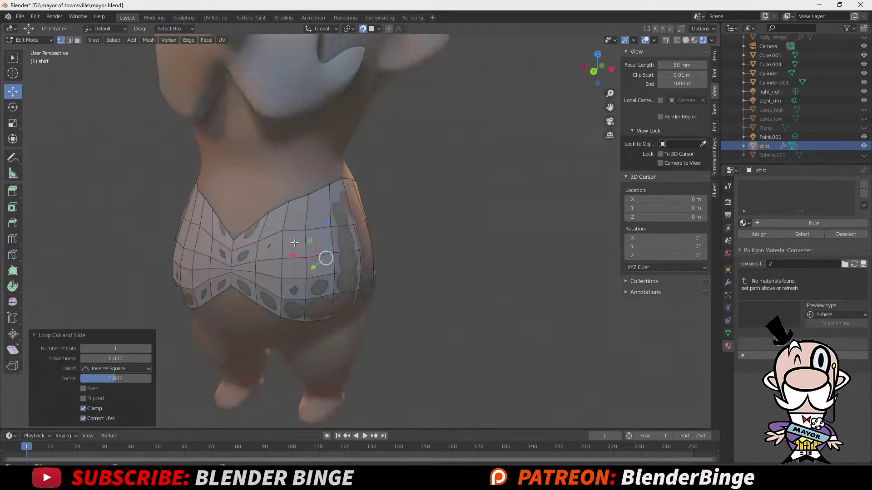
pyautogui.press('g')
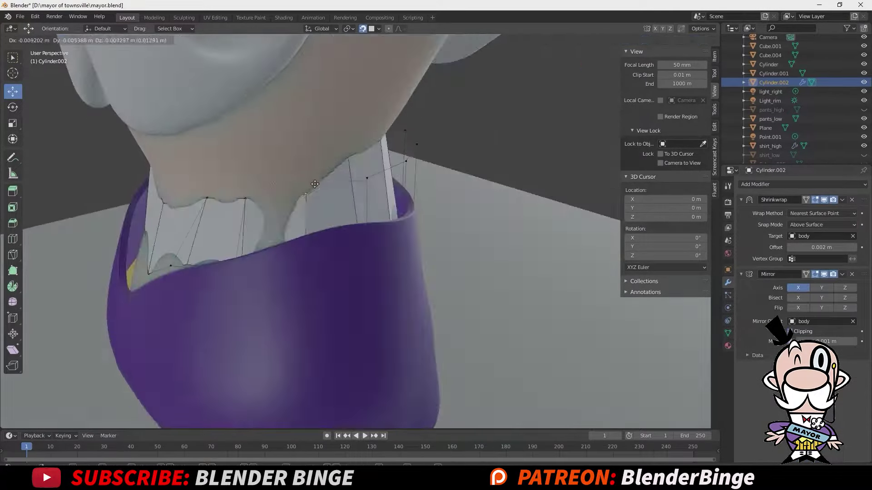
# Confirm the sash placement, view the shirt hem, and open the sash's object menu
pyautogui.click(315, 184)
pyautogui.moveTo(315, 184); pyautogui.dragTo(223, 224, button='middle')
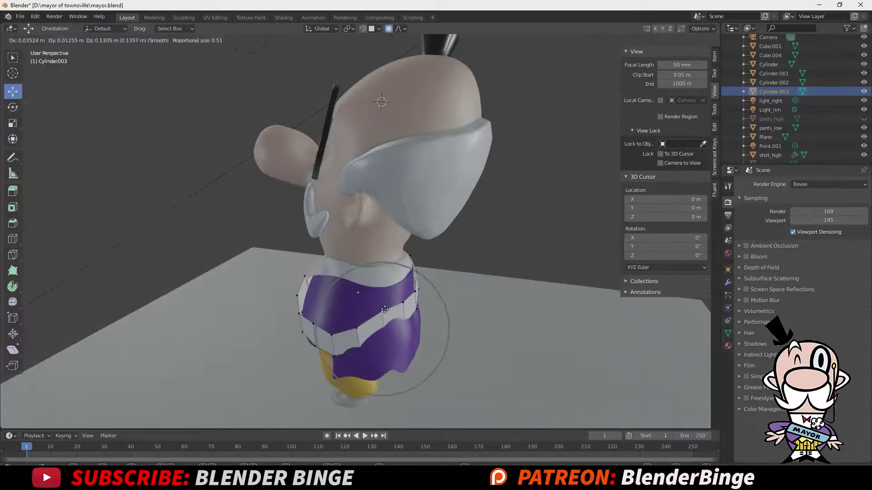
pyautogui.rightClick(377, 325)
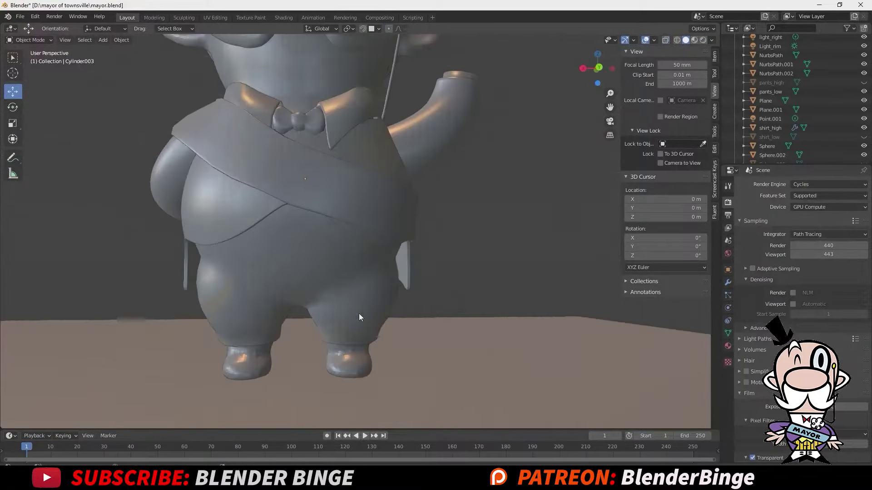
# In the body's Edit Mode, select the linked foot faces and extend the selection over the shoes
pyautogui.click(402, 349)
pyautogui.press('Tab')
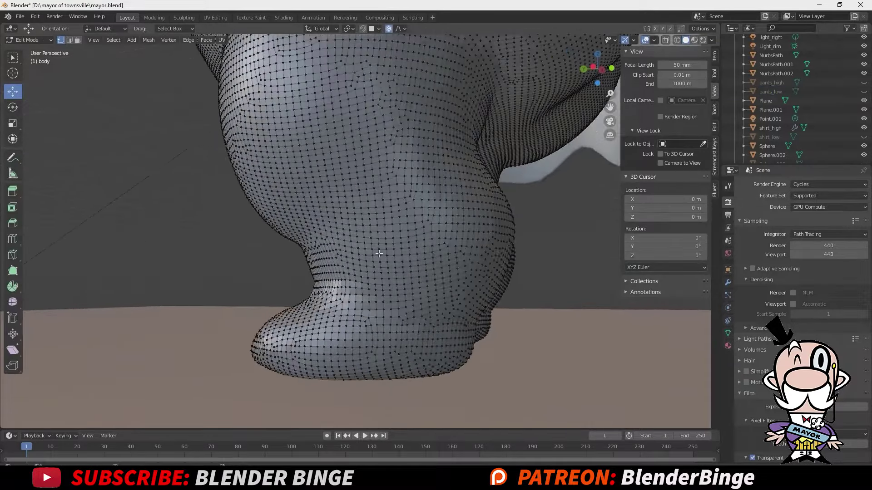
pyautogui.scroll(5, 403, 318)
pyautogui.click(469, 347)
pyautogui.scroll(-10, 492, 346)
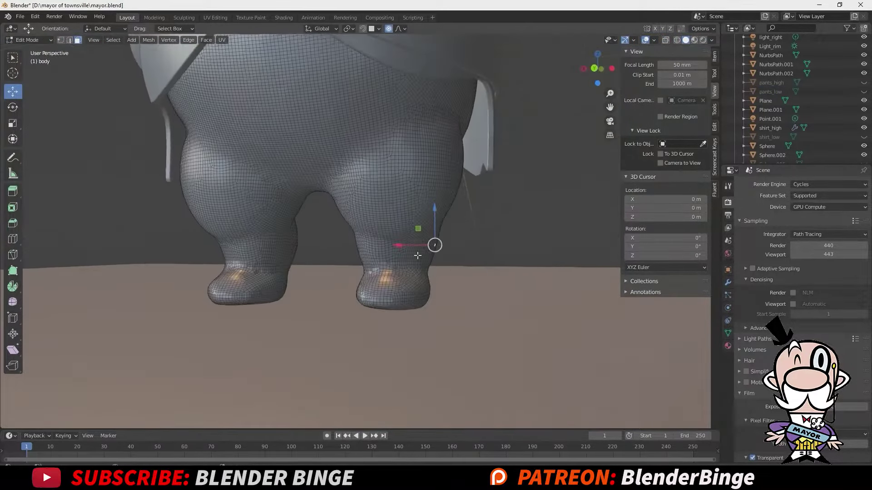
pyautogui.press('l')
pyautogui.press('l')
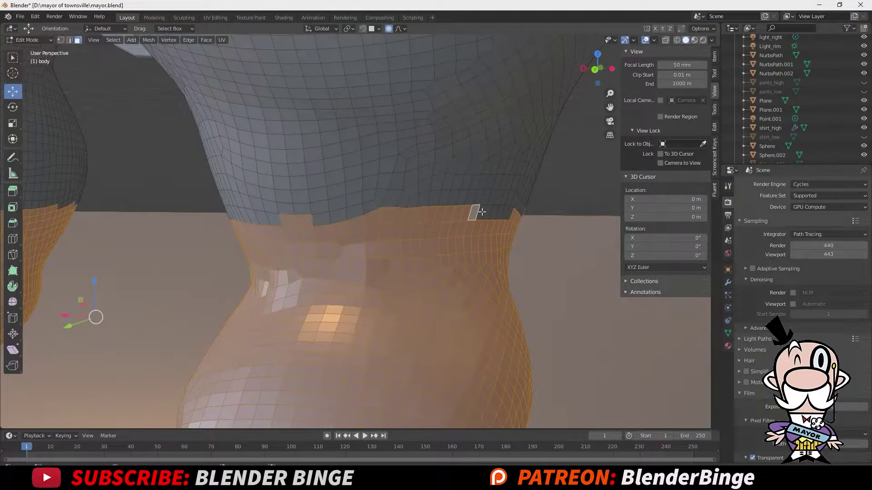
pyautogui.keyDown('ctrl'); pyautogui.click(481, 212); pyautogui.keyUp('ctrl')
# Inspect the shoe selection from several angles, then go to the modifier settings
pyautogui.moveTo(481, 212); pyautogui.dragTo(351, 200, button='middle')
pyautogui.moveTo(427, 200); pyautogui.dragTo(342, 202, button='middle')
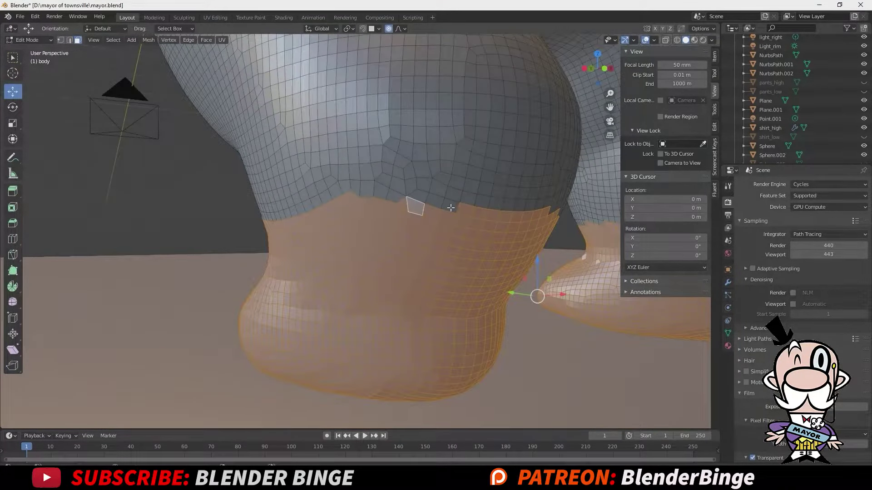
pyautogui.moveTo(450, 208)
pyautogui.mouseDown(button='middle')
pyautogui.moveTo(334, 195)
pyautogui.moveTo(340, 221)
pyautogui.mouseUp(button='middle')
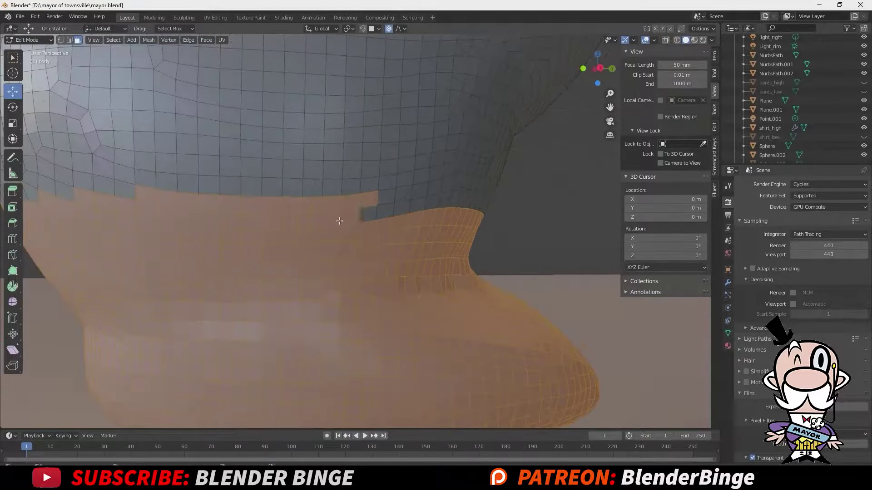
pyautogui.moveTo(177, 199)
pyautogui.mouseDown(button='middle')
pyautogui.moveTo(282, 196)
pyautogui.moveTo(291, 227)
pyautogui.moveTo(293, 200)
pyautogui.moveTo(391, 227)
pyautogui.mouseUp(button='middle')
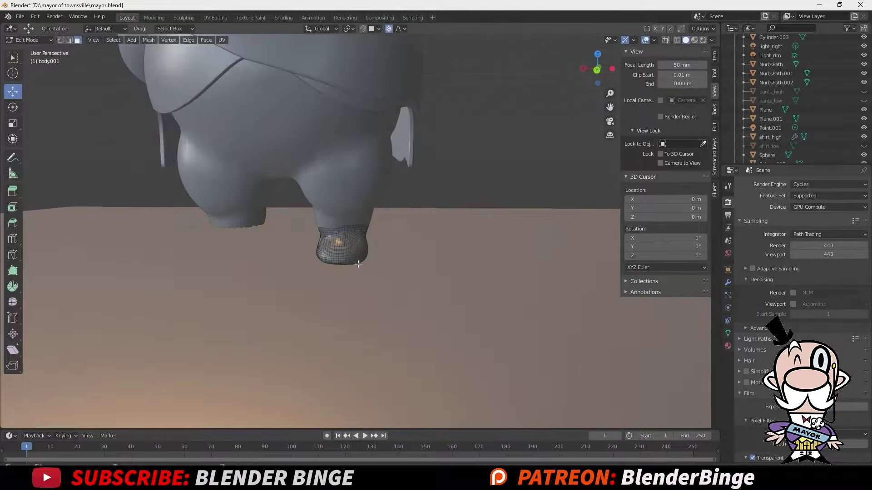
pyautogui.scroll(3, 343, 242)
pyautogui.click(728, 282)
pyautogui.click(802, 184)
# Add a Solidify modifier to the shoes and save the file
pyautogui.click(754, 310)
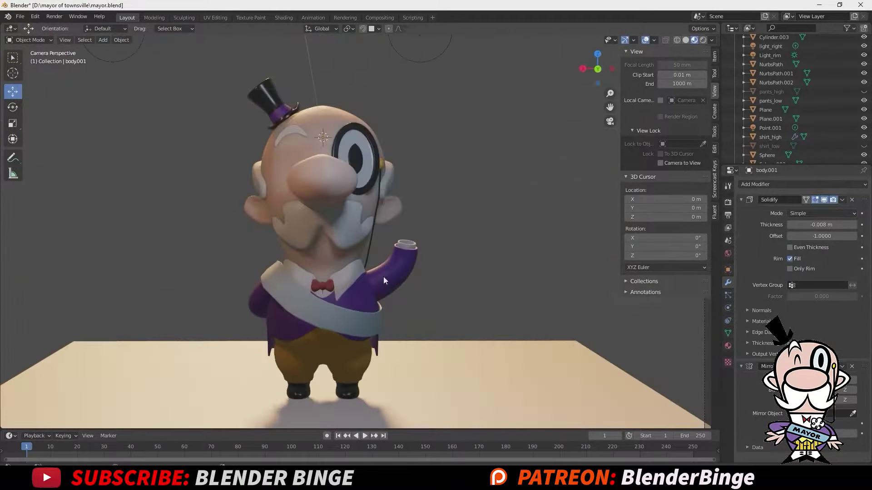
pyautogui.hotkey('ctrl', 's')
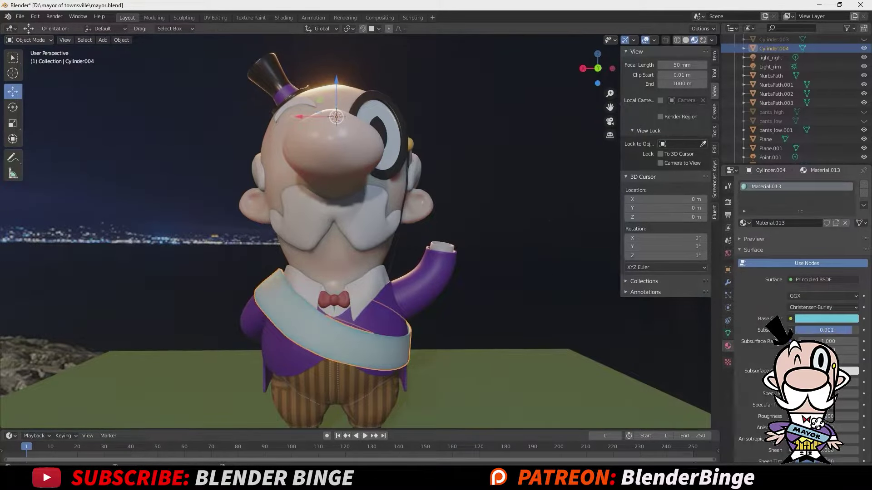
pyautogui.press('Tab')
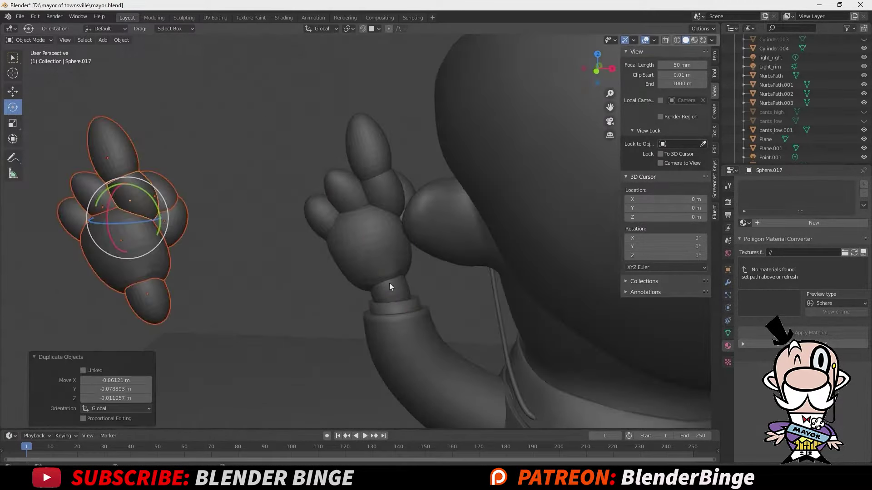
# Box-select all the pieces of the hand
pyautogui.moveTo(421, 167); pyautogui.dragTo(316, 281)
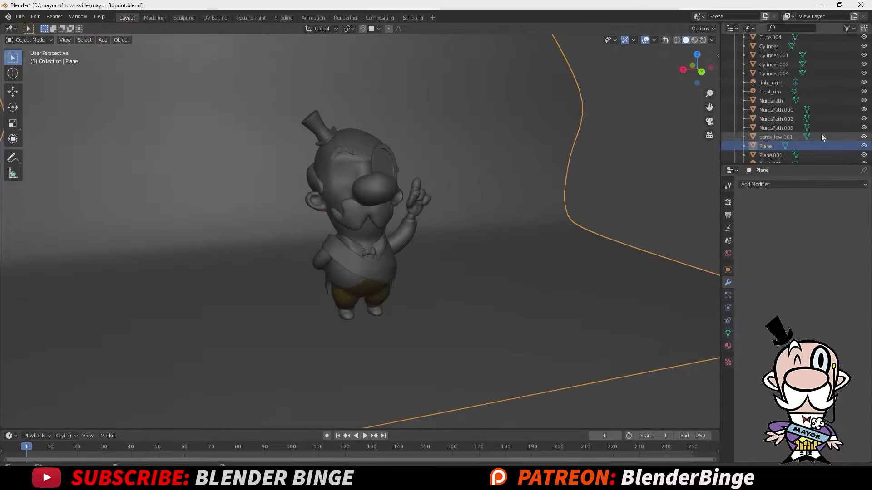
# Hide the ground plane, select all character objects, and bring up the model's material settings
pyautogui.press('h')
pyautogui.press('a')
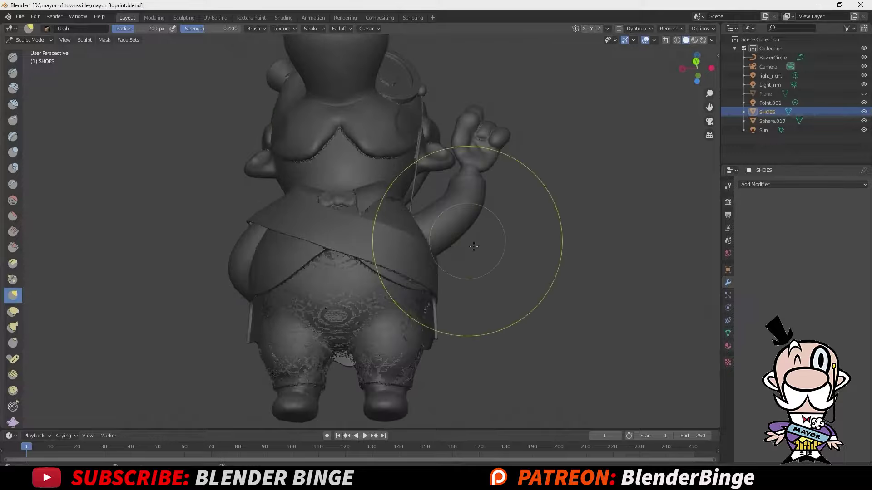
pyautogui.moveTo(346, 302); pyautogui.dragTo(424, 212, button='middle')
pyautogui.click(728, 346)
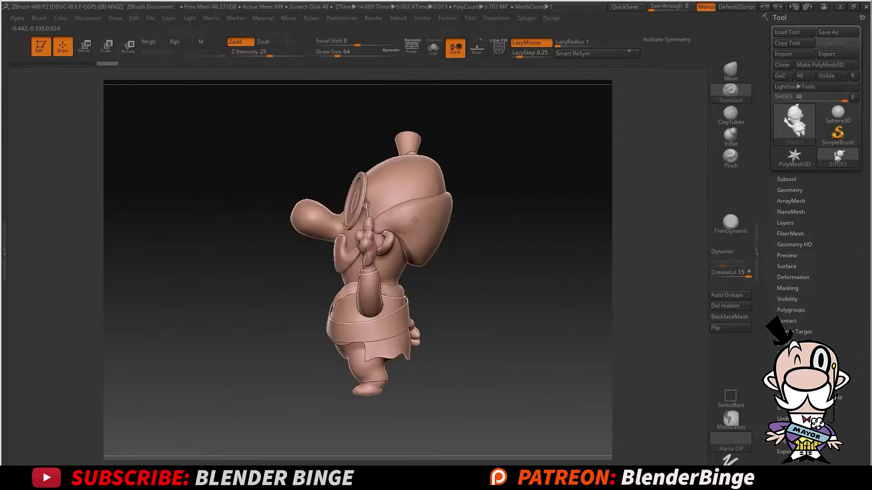
# Show the polygon frame overlay on SHOES and rotate the character to face the viewer
pyautogui.hotkey('shift', 'f')
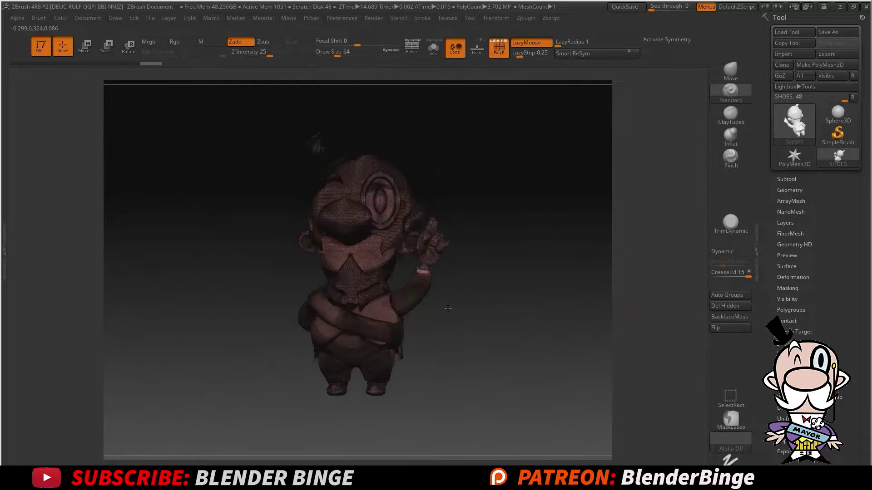
pyautogui.moveTo(447, 308)
pyautogui.mouseDown()
pyautogui.moveTo(451, 334)
pyautogui.moveTo(498, 366)
pyautogui.mouseUp()
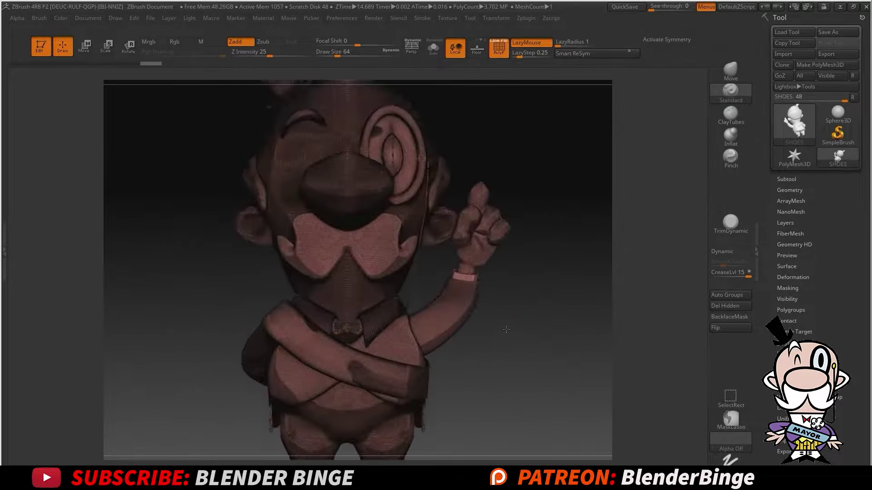